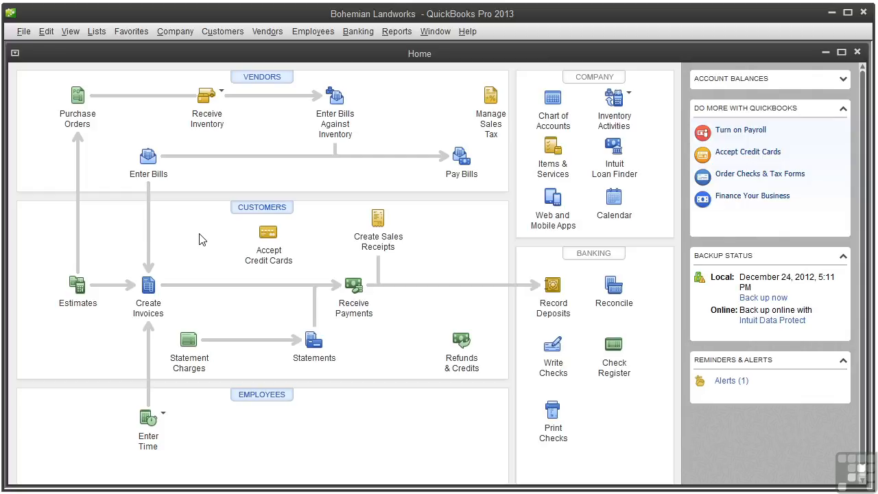
- Start a new invoice for the Potions Galore customer and assign it to the Fountain Installation class
left_click(150, 300)
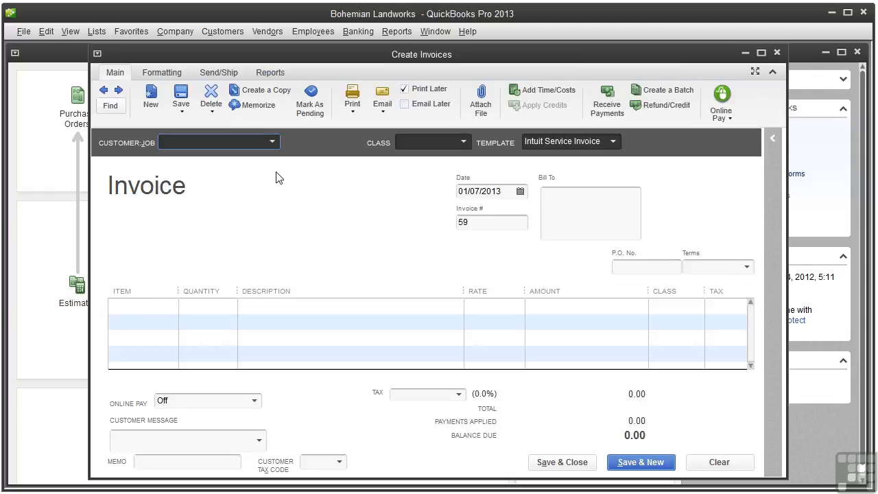
left_click(272, 143)
left_click_drag(462, 185, 442, 462)
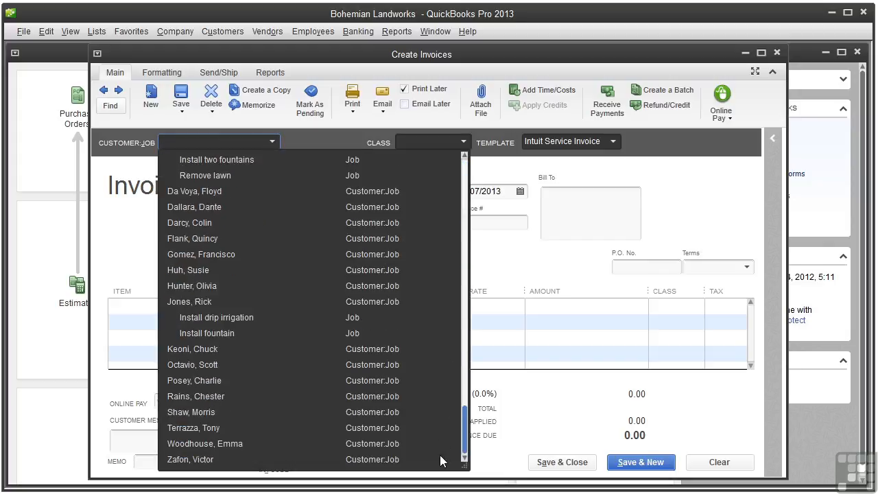
left_click(248, 443)
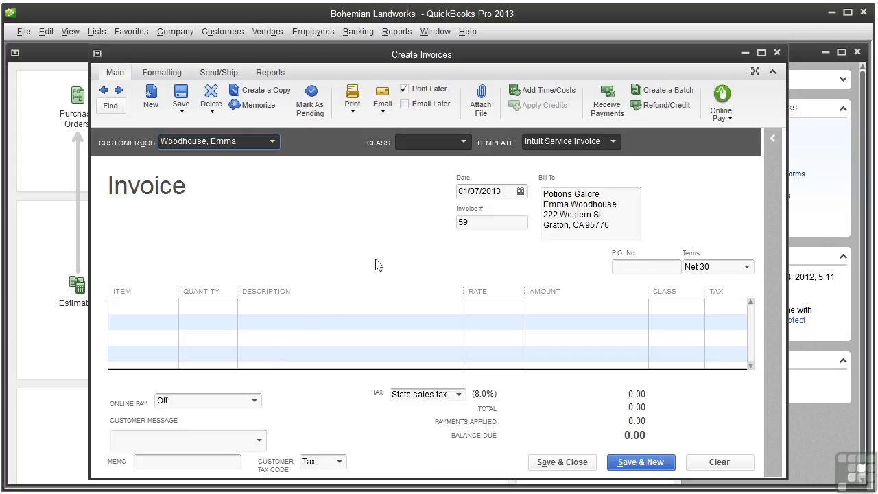
left_click(466, 140)
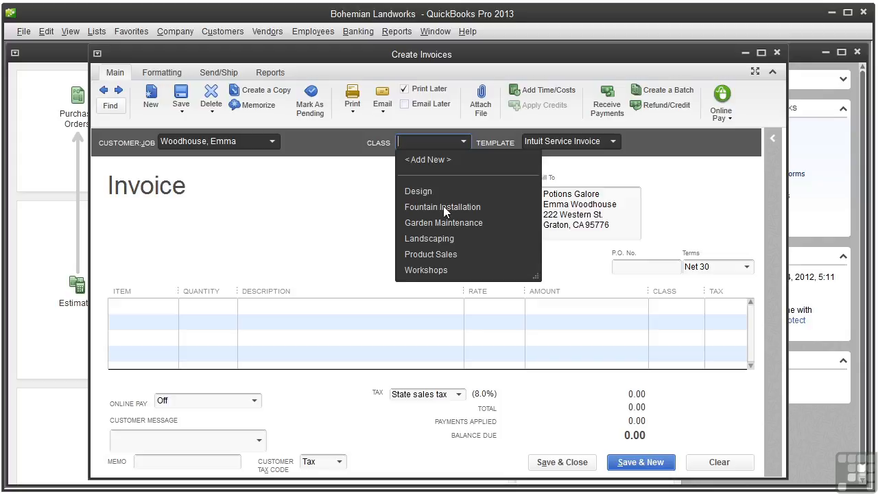
left_click(443, 206)
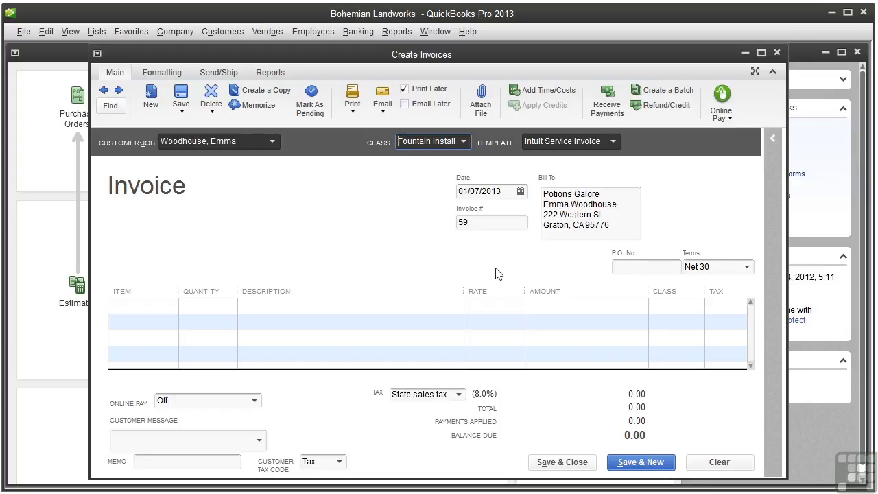
- Add the Fountain Installation service as the first invoice line with a quantity of 14
left_click(169, 306)
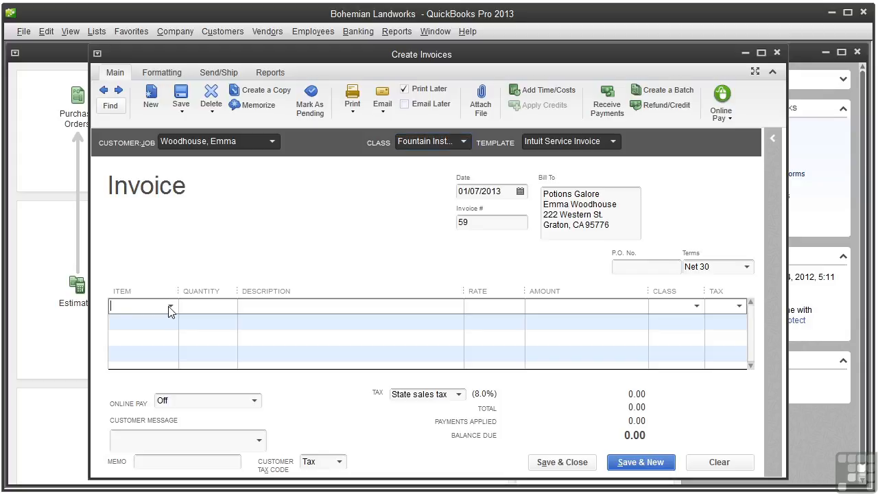
left_click(171, 308)
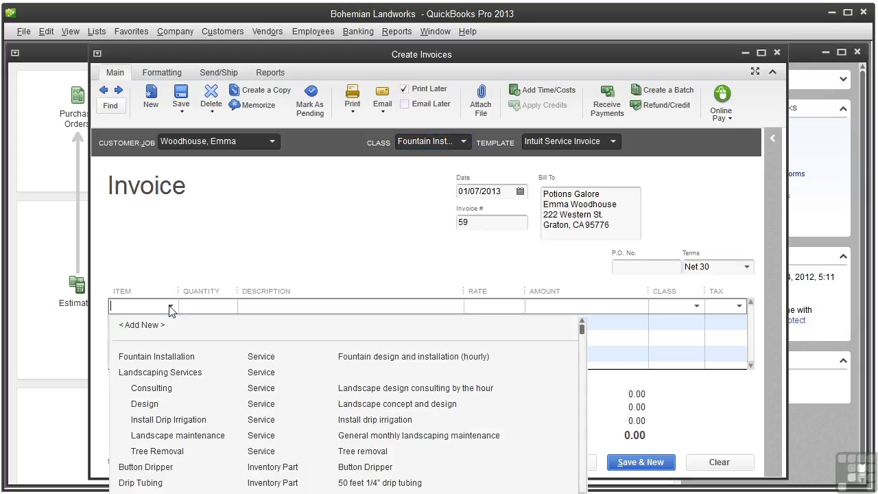
left_click(169, 356)
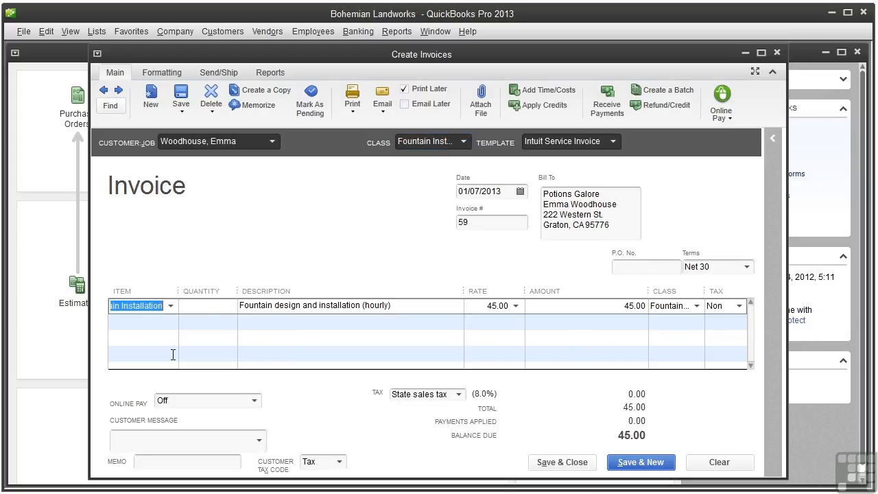
left_click(206, 306)
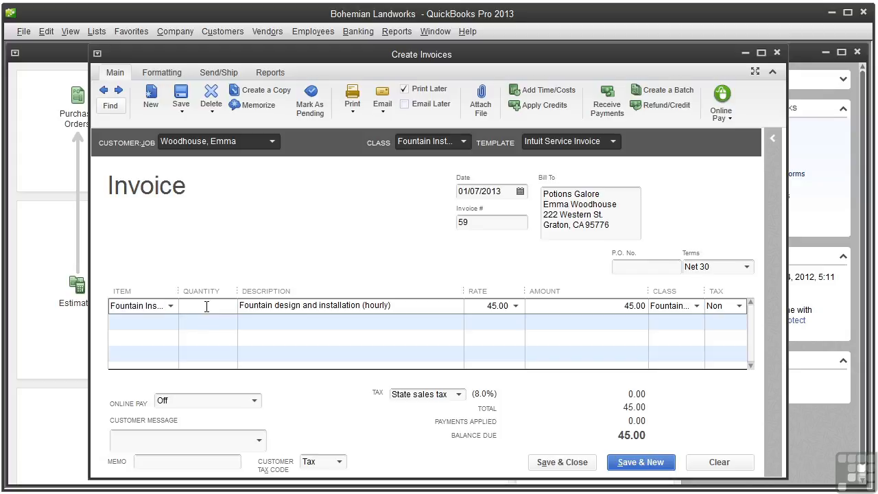
type("14")
key("Tab")
- Add the Install Drip Irrigation service as the second line with quantity 3 and class Garden Maintenance
left_click(173, 321)
left_click(171, 321)
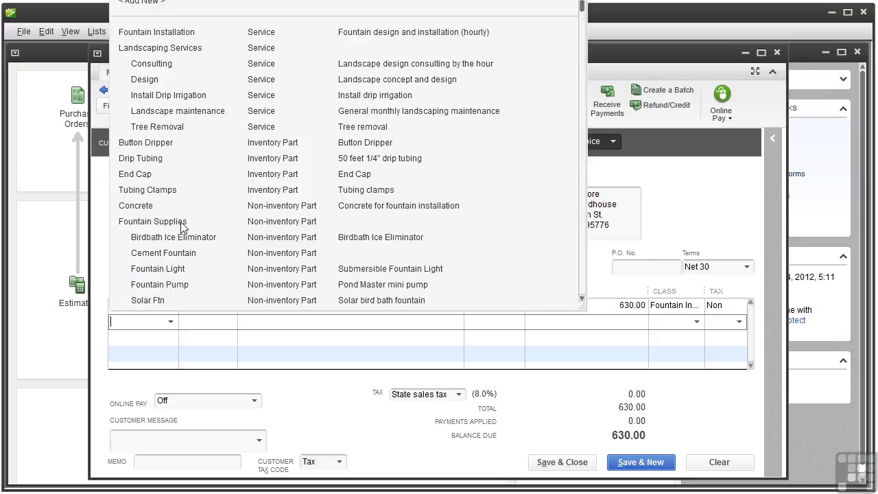
left_click(190, 94)
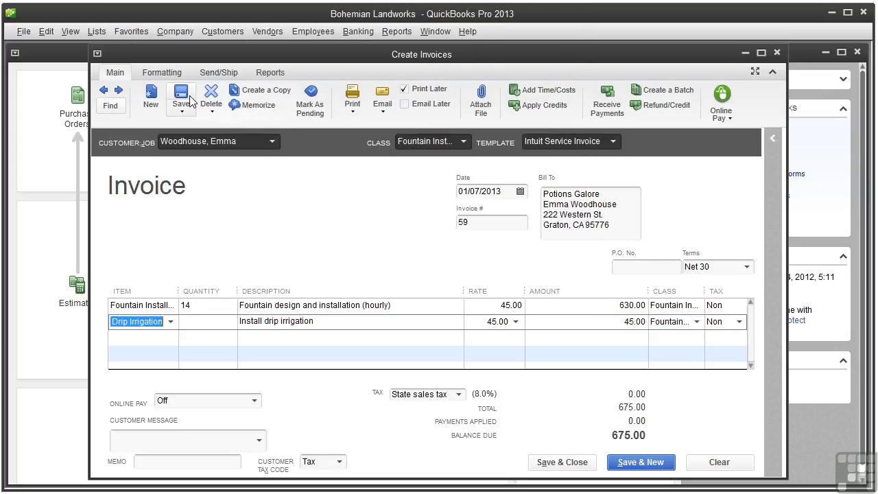
left_click(195, 322)
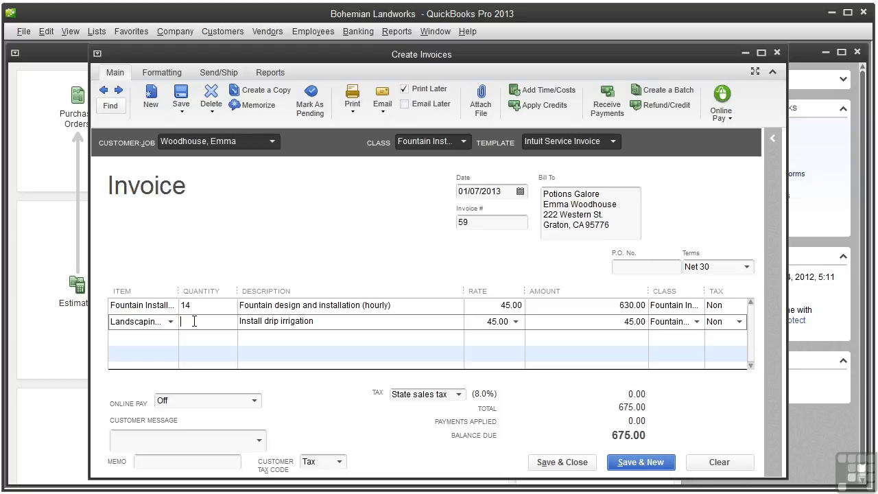
type("3")
key("Tab")
left_click(696, 321)
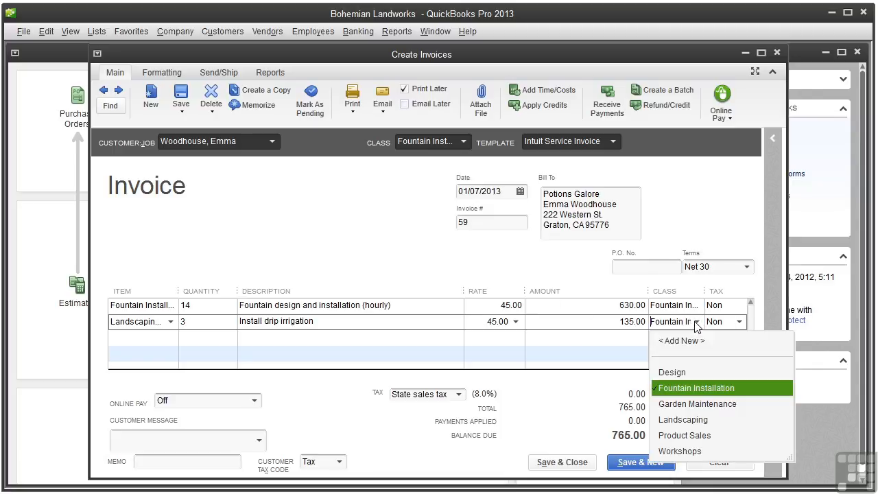
left_click(683, 405)
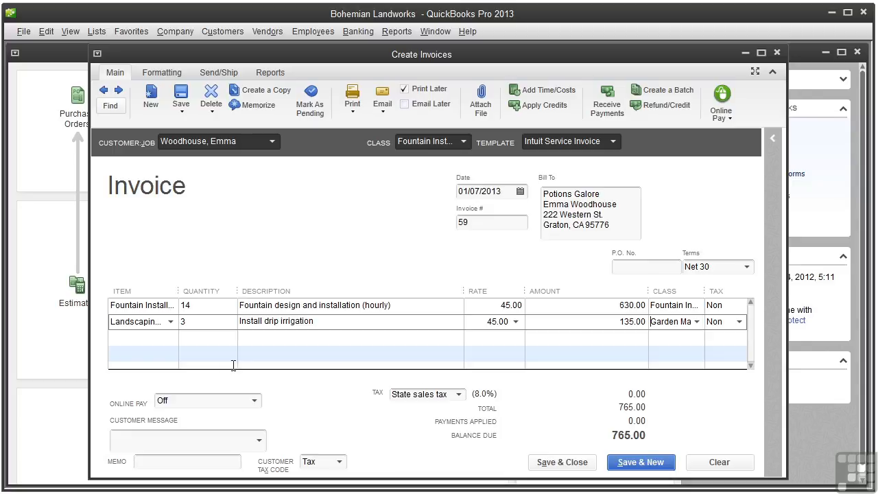
- Add the Irritgation Kit group item below the drip irrigation service with a quantity of 3
left_click(174, 339)
left_click(171, 338)
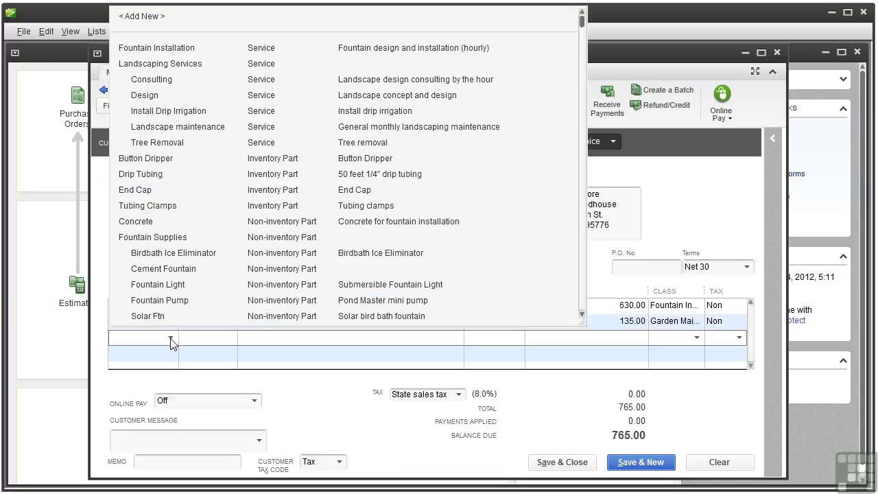
left_click_drag(580, 19, 570, 255)
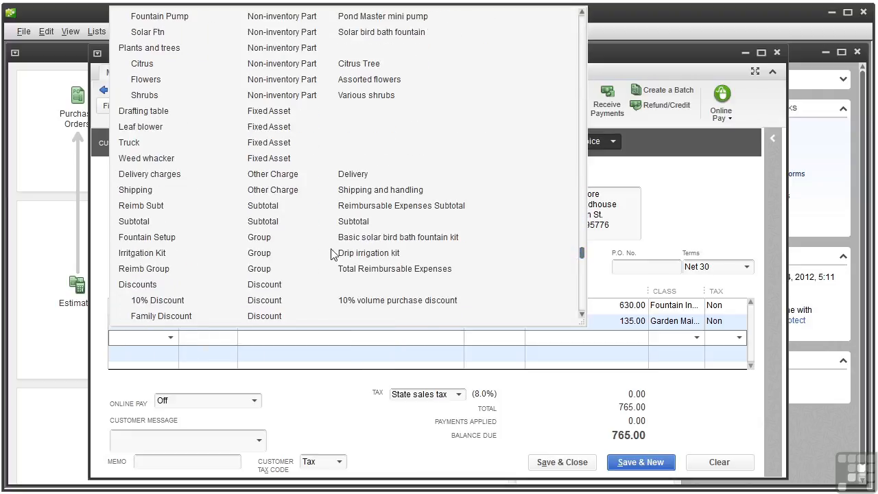
left_click(148, 253)
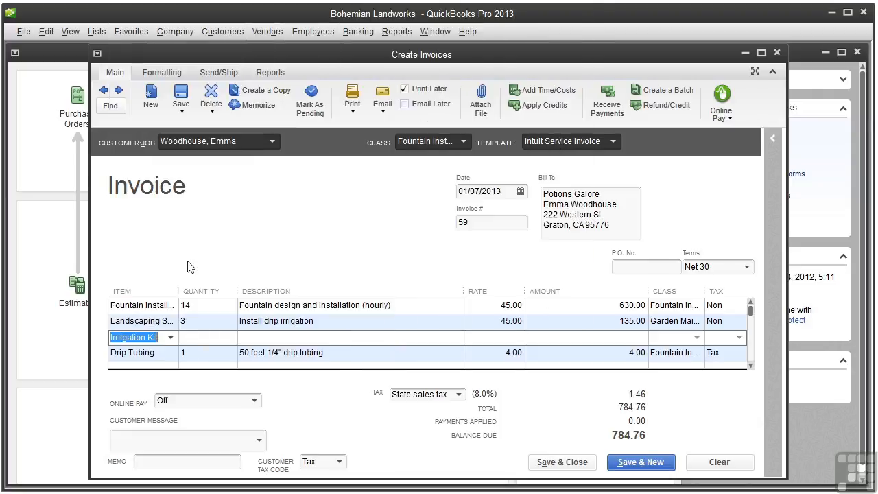
left_click(202, 337)
type("3")
key("Tab")
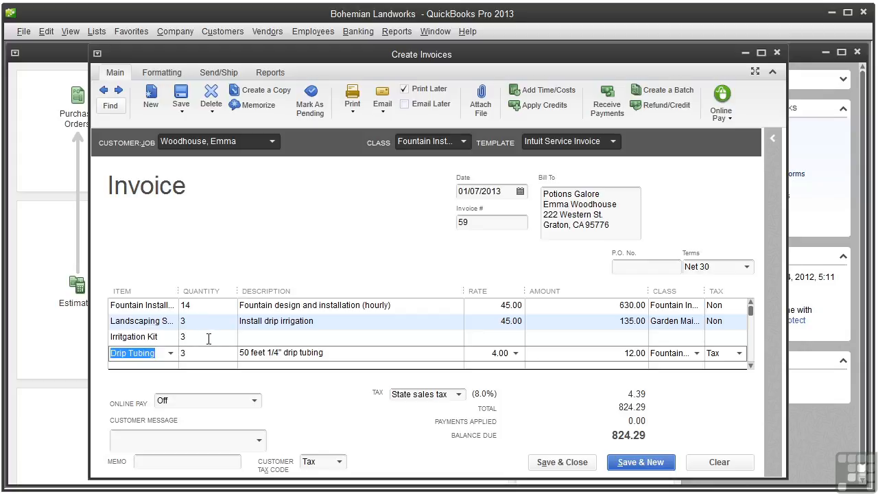
- Insert a line above the Irritgation Kit and fill it with the Subtotal item
right_click(209, 338)
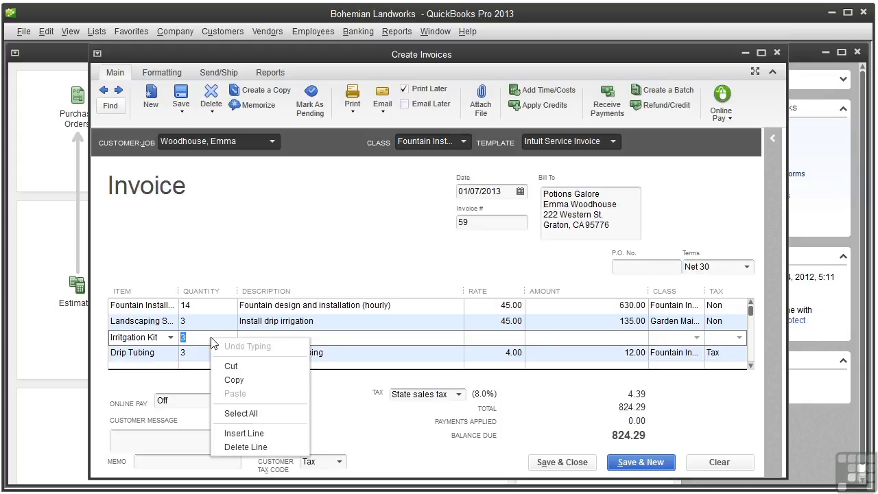
left_click(261, 437)
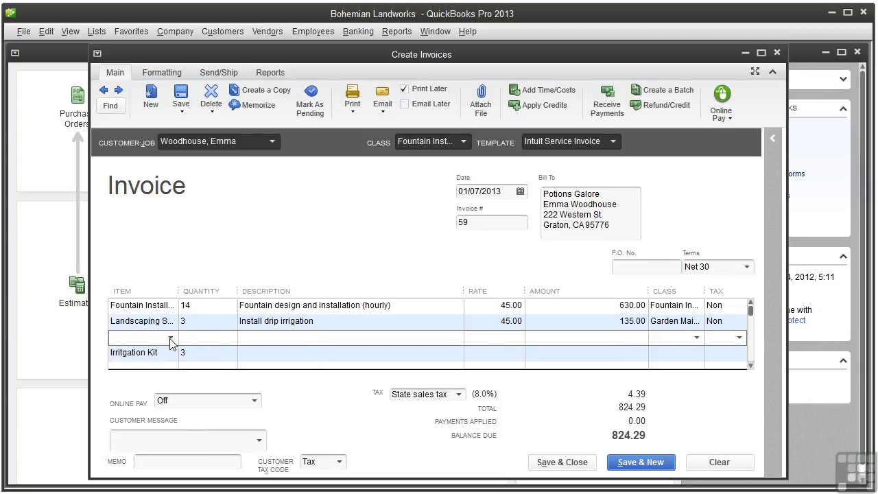
left_click(170, 340)
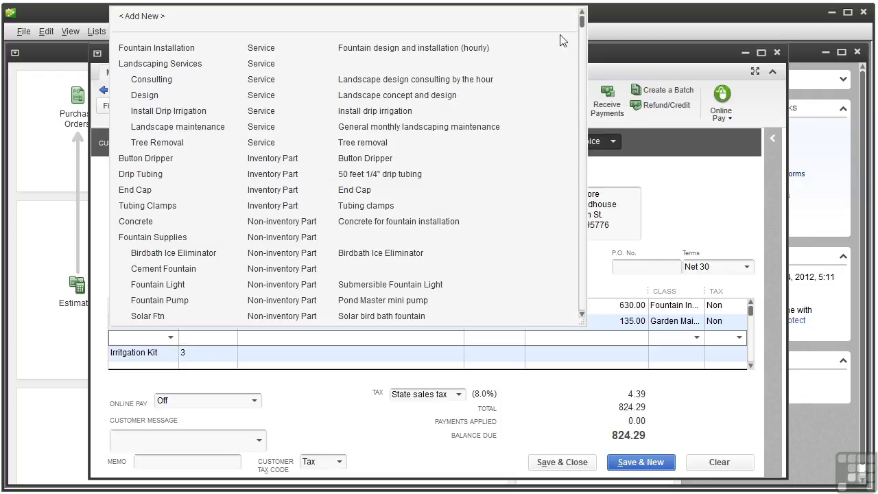
left_click_drag(581, 21, 574, 227)
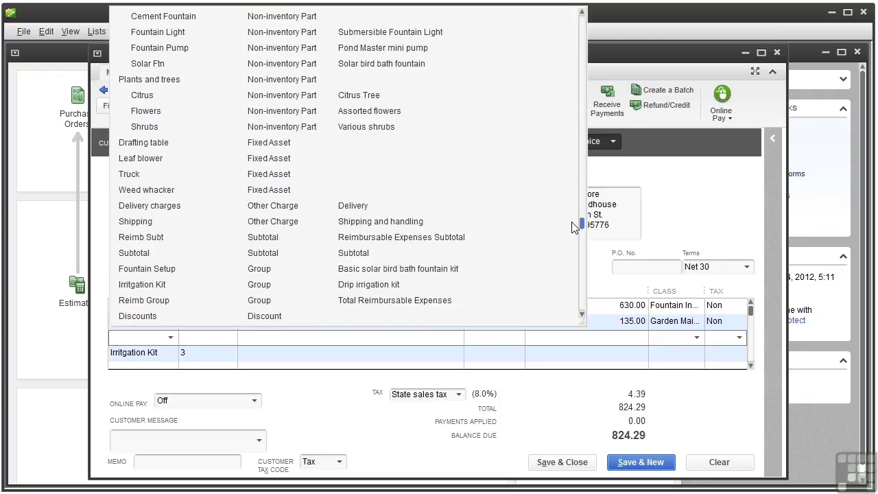
left_click(284, 253)
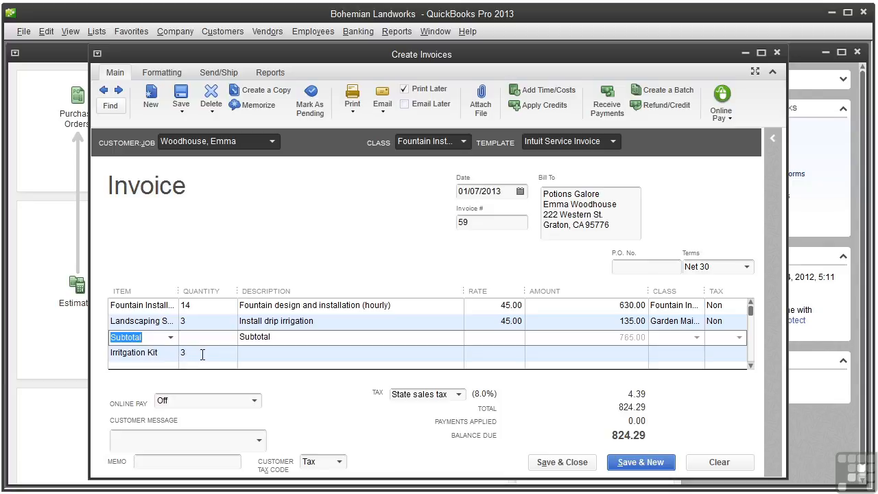
- Insert another line between the Subtotal and the Irritgation Kit and apply the Family Discount item there
right_click(173, 352)
left_click(240, 447)
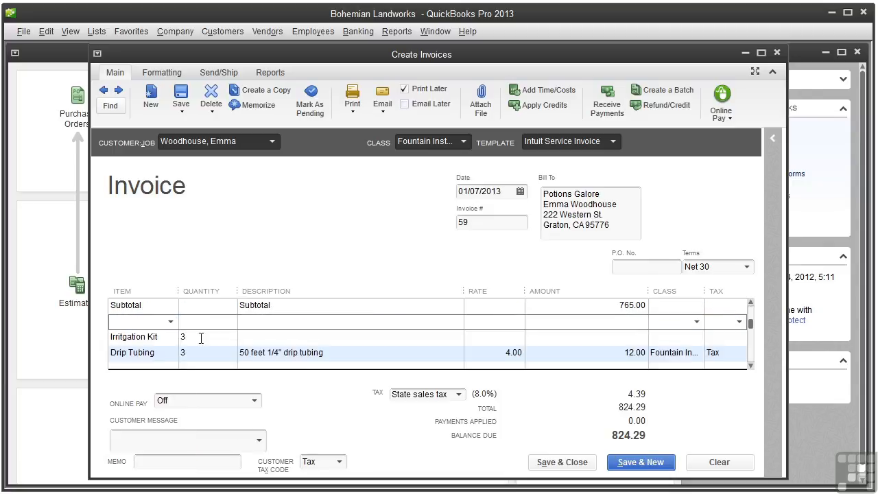
left_click(172, 321)
left_click_drag(583, 8, 570, 269)
left_click(168, 269)
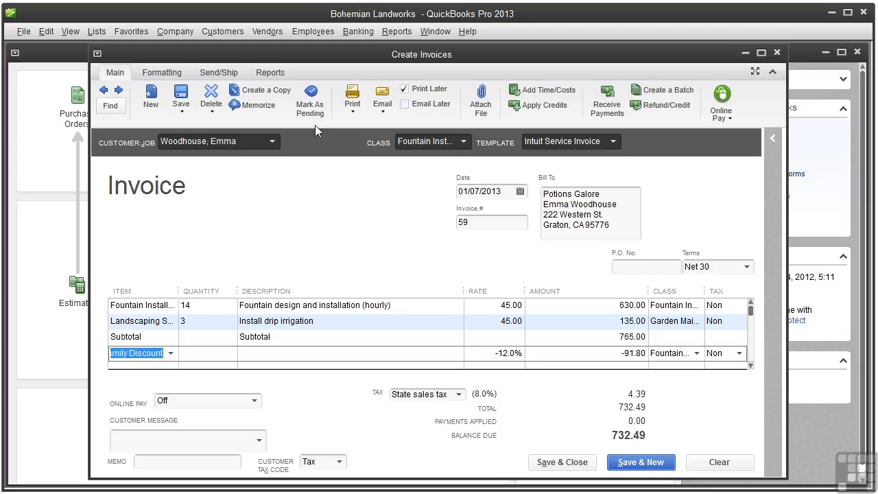
left_click(23, 31)
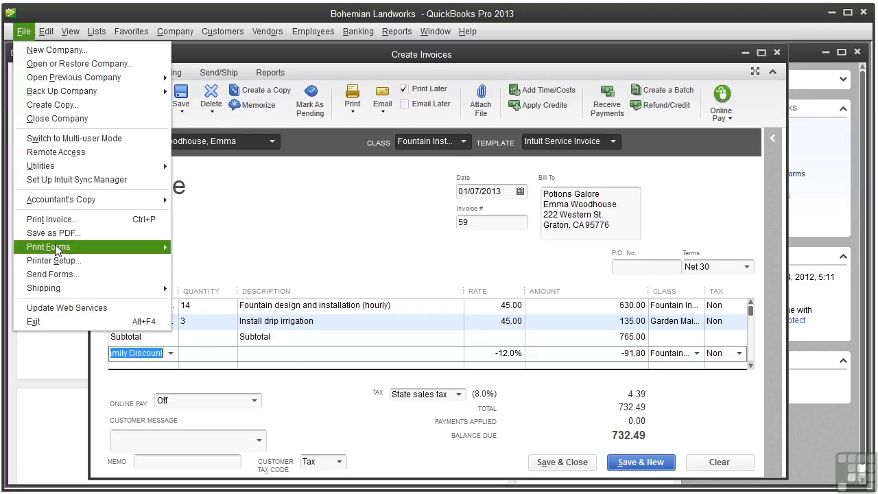
mouse_move(62, 248)
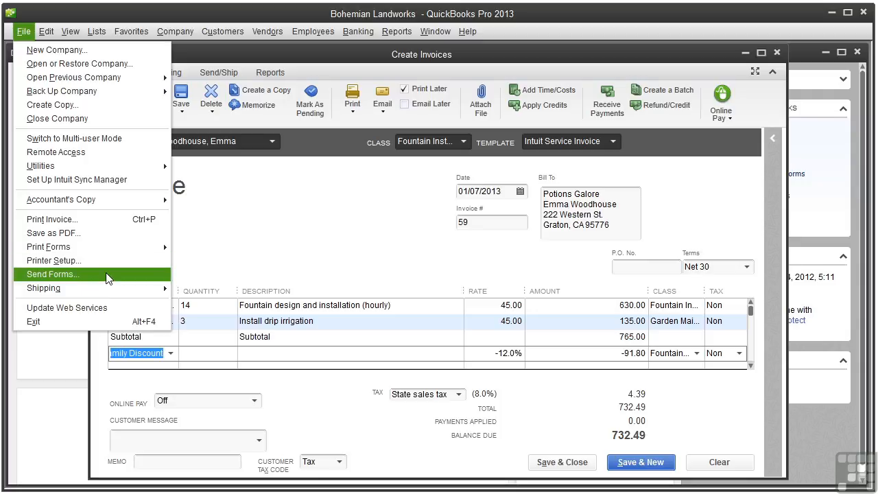
left_click(221, 268)
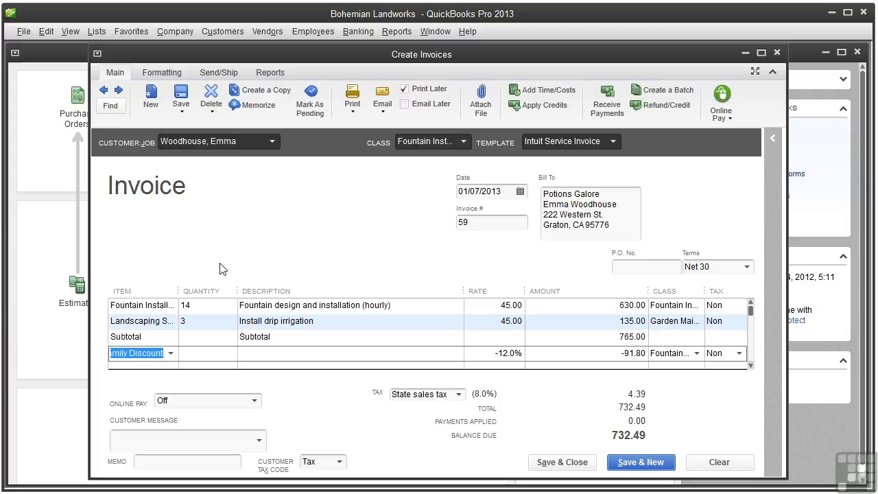
- Save the finished invoice and close the invoice form
left_click(559, 466)
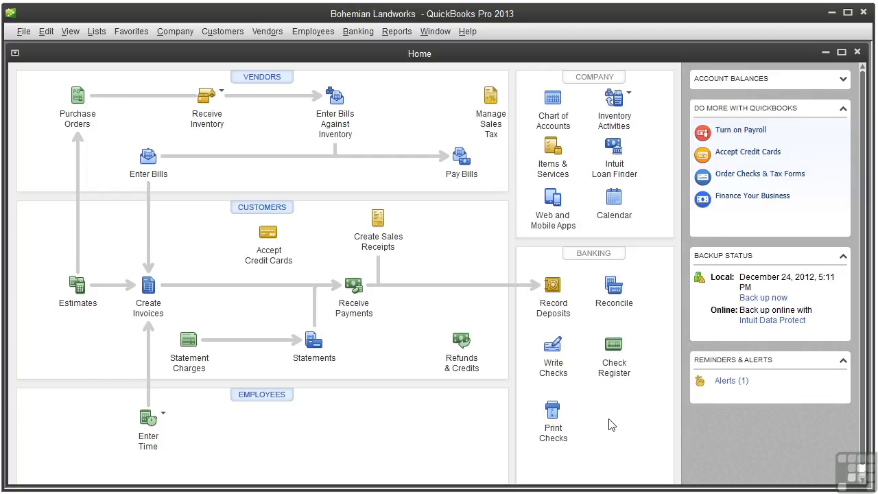
- Check the new invoice's entry in the Accounts Receivable register of the chart of accounts, and close the register
left_click(553, 100)
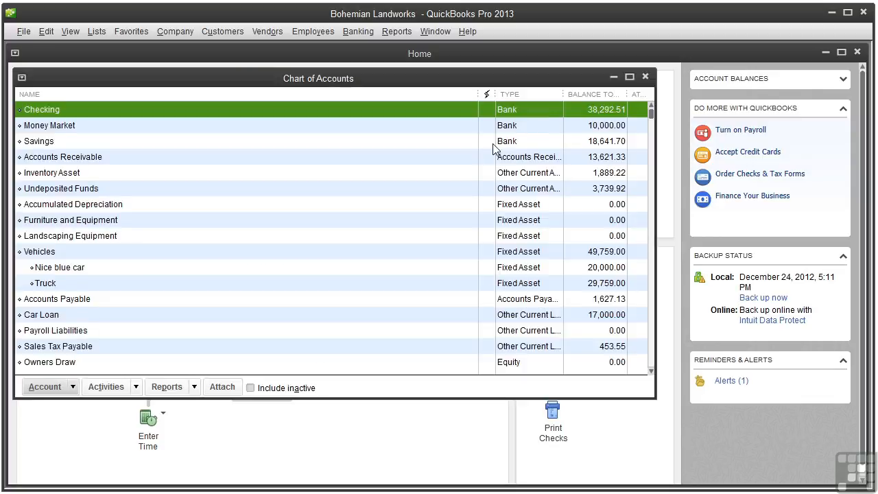
left_click(359, 162)
double_click(359, 162)
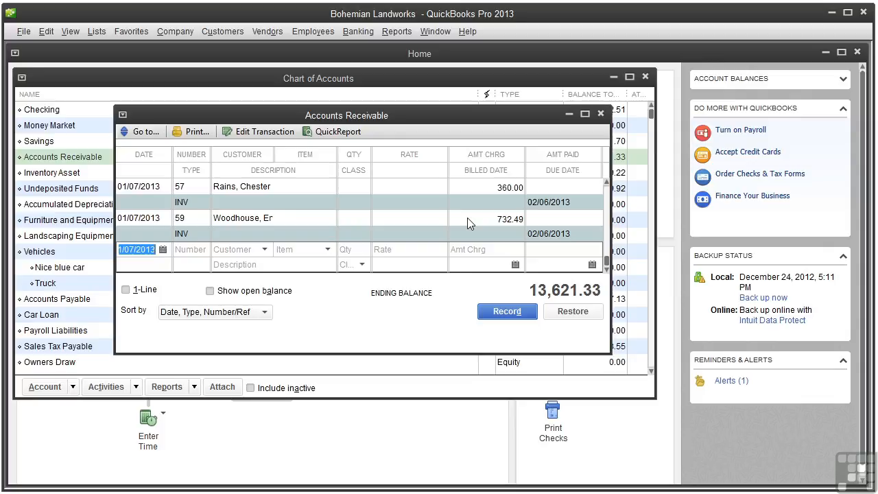
left_click(601, 115)
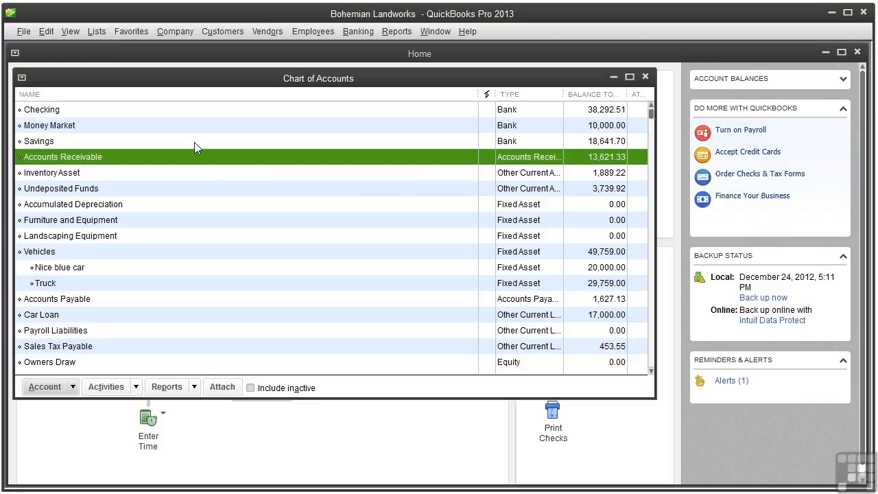
- Open the Fountain Installation service's record from the Item List to view its rate and linked account
left_click(96, 32)
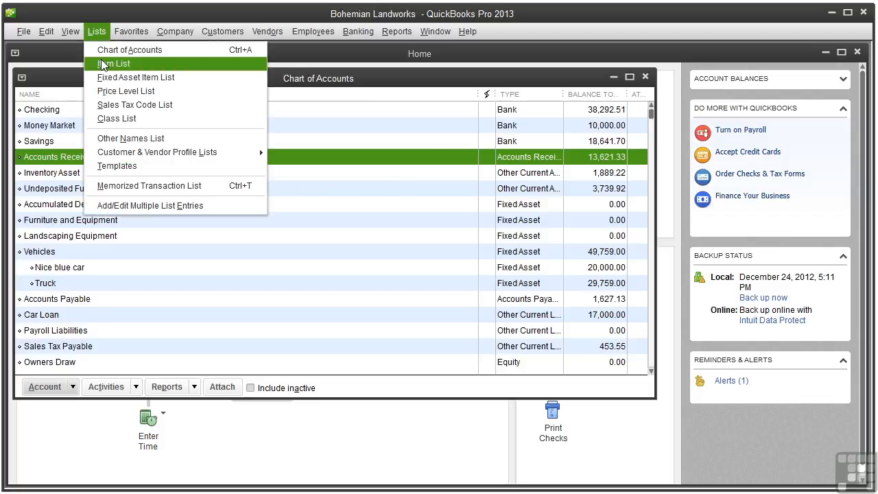
left_click(101, 61)
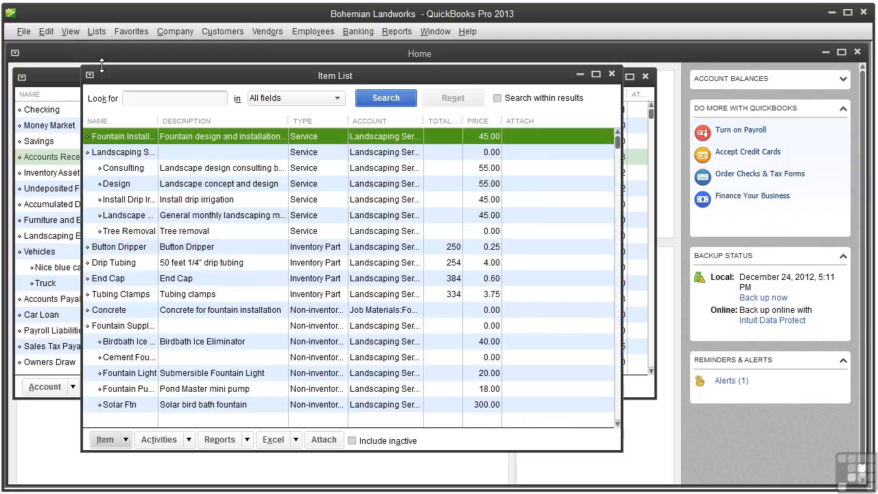
double_click(123, 136)
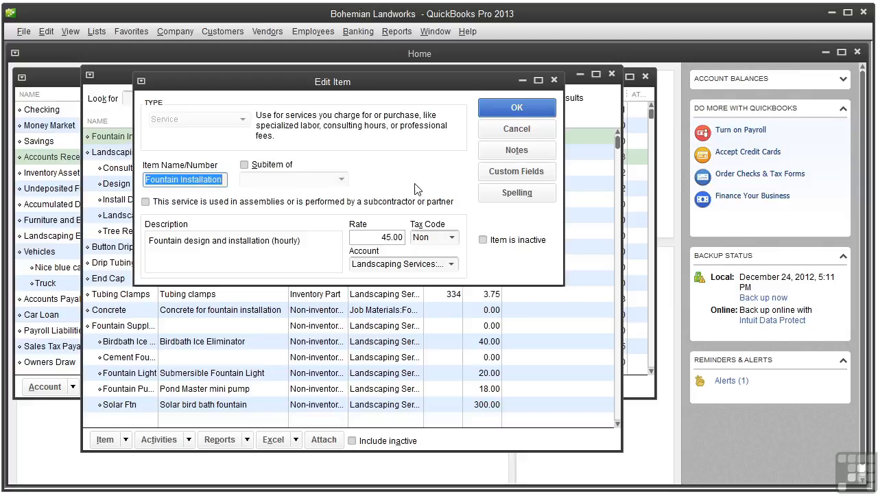
- Check the income accounts linked to the Fountain Installation and Install Drip Irrigation services, cancelling out of both records, and close the Item List
left_click(452, 265)
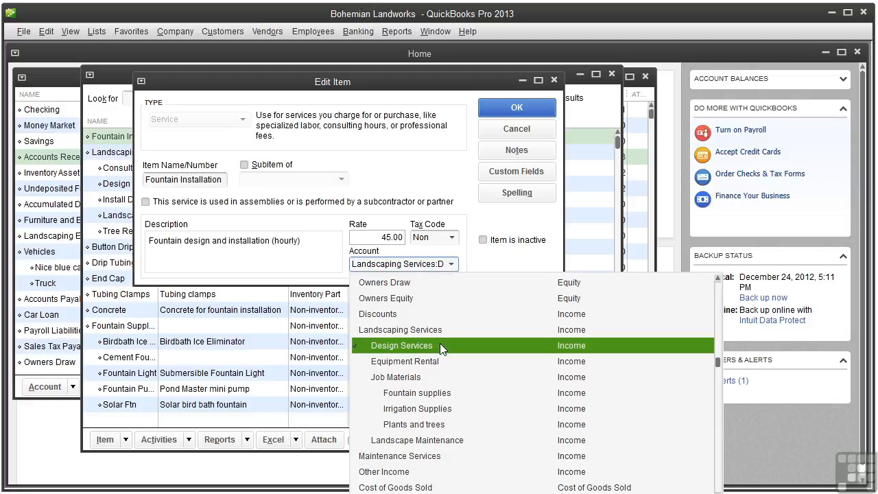
left_click(518, 130)
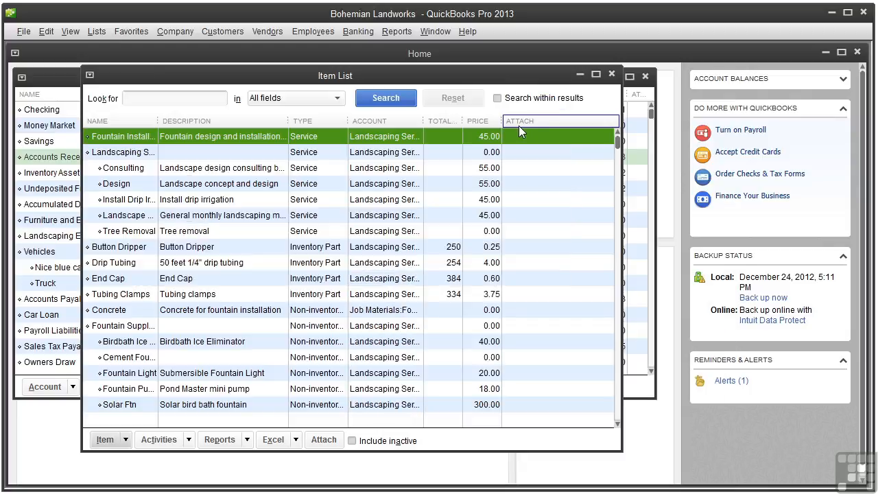
double_click(252, 202)
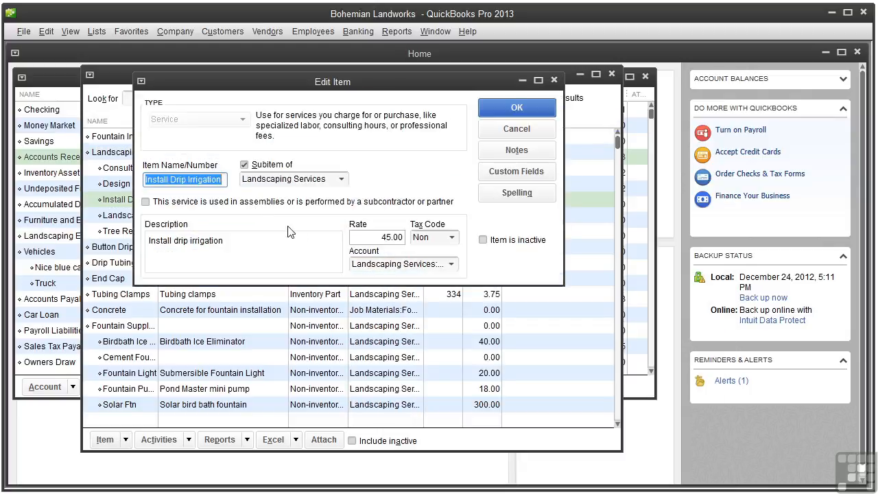
left_click(452, 265)
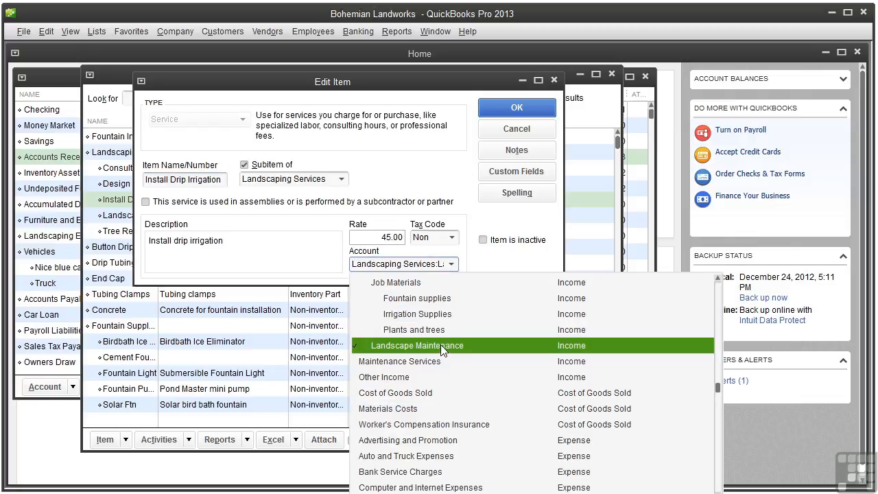
left_click(516, 129)
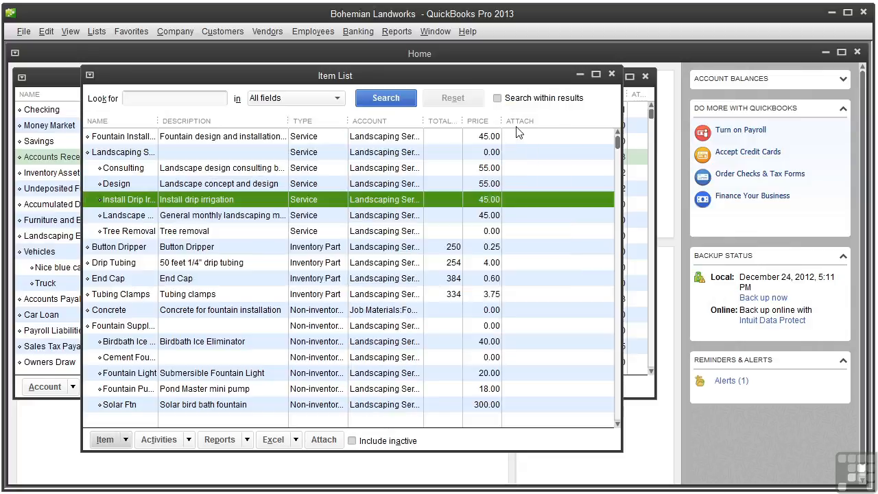
left_click(613, 74)
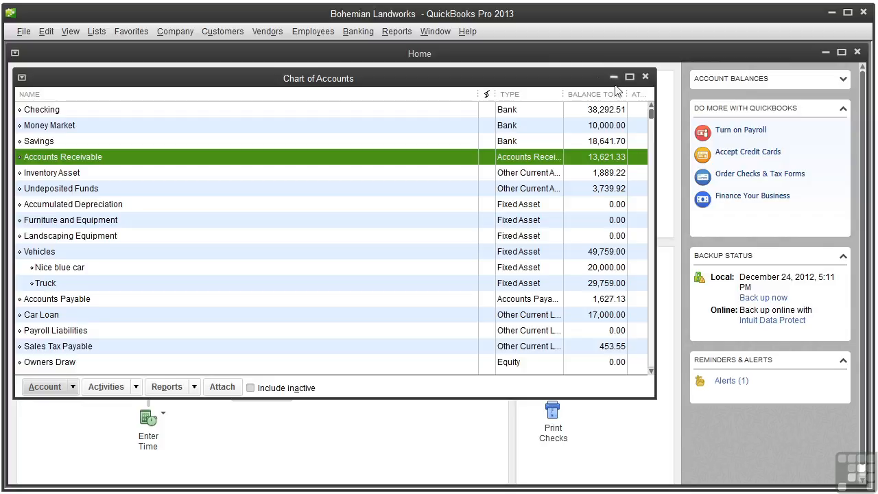
- View the QuickReport of the Design Services income account for This Fiscal Year to check the new invoice's posting, and close the report
scroll(653, 123, "down", 1)
left_click_drag(653, 124, 637, 199)
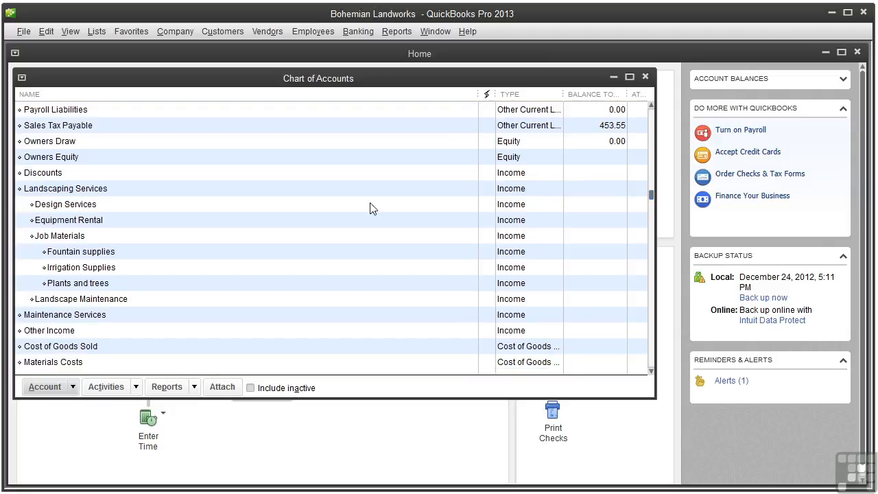
double_click(137, 208)
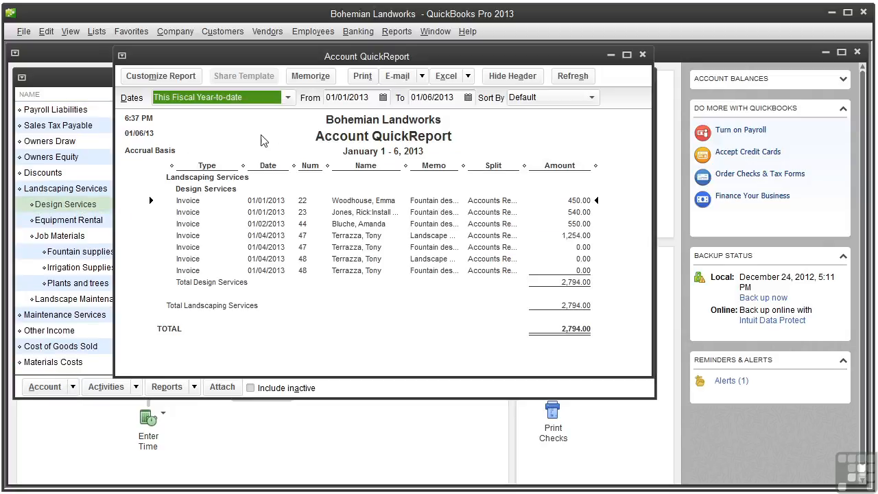
left_click(289, 98)
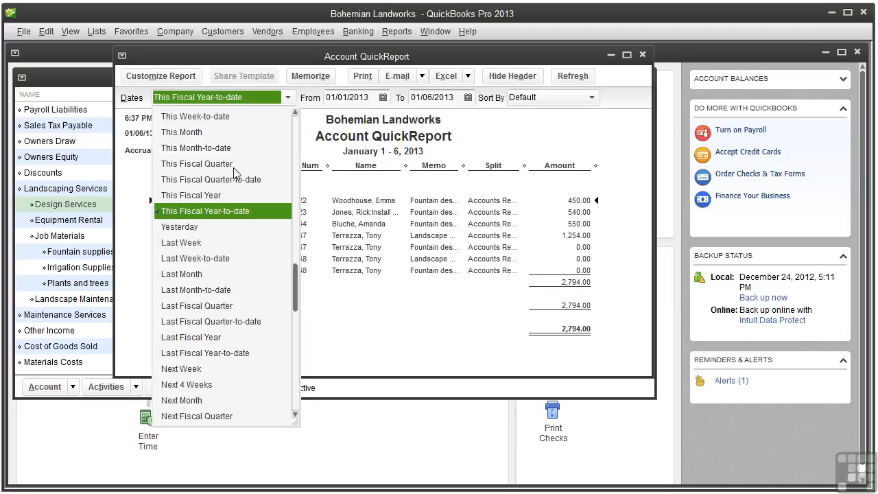
left_click(220, 195)
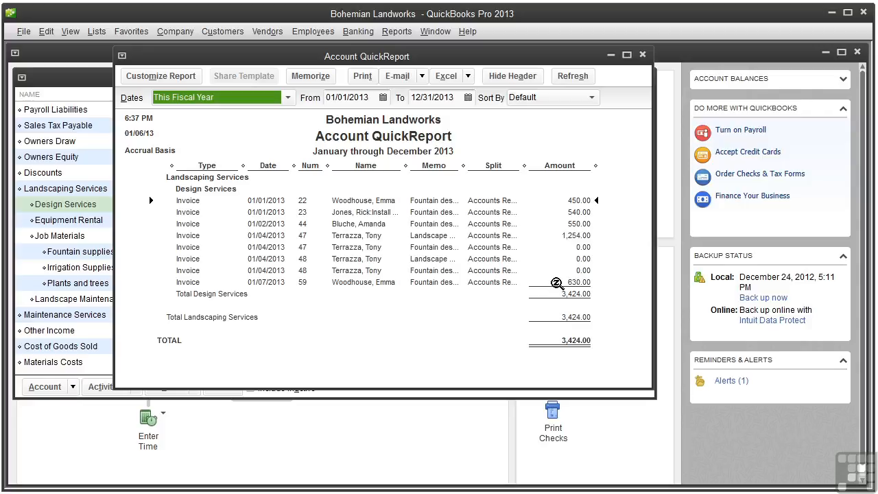
left_click(642, 54)
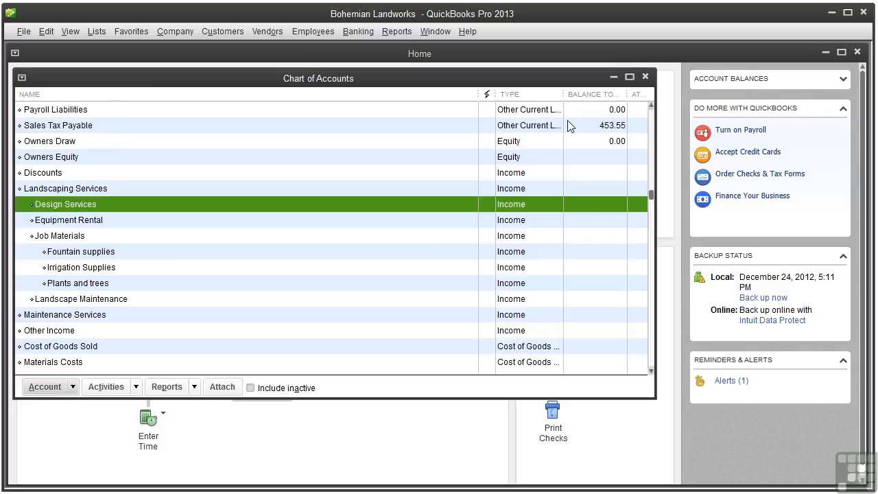
- View the Landscape Maintenance account's QuickReport for This Fiscal Year to find the invoice's drip irrigation posting, and close the report
double_click(150, 302)
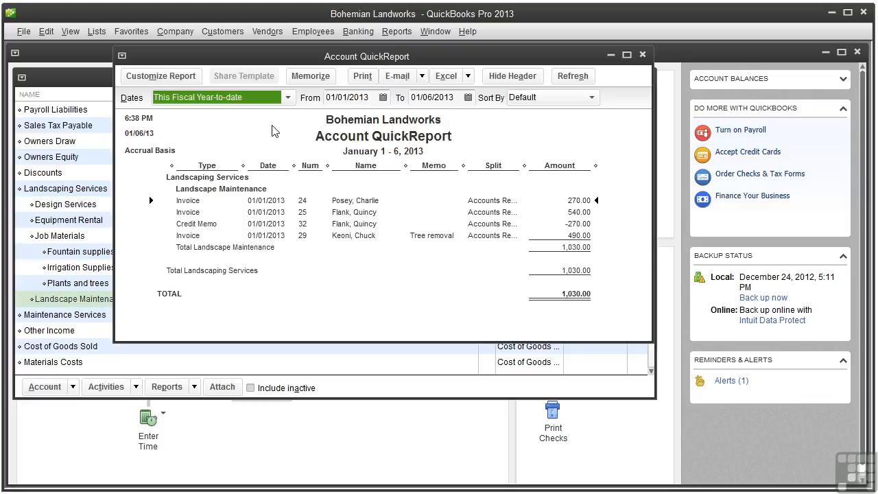
left_click(288, 98)
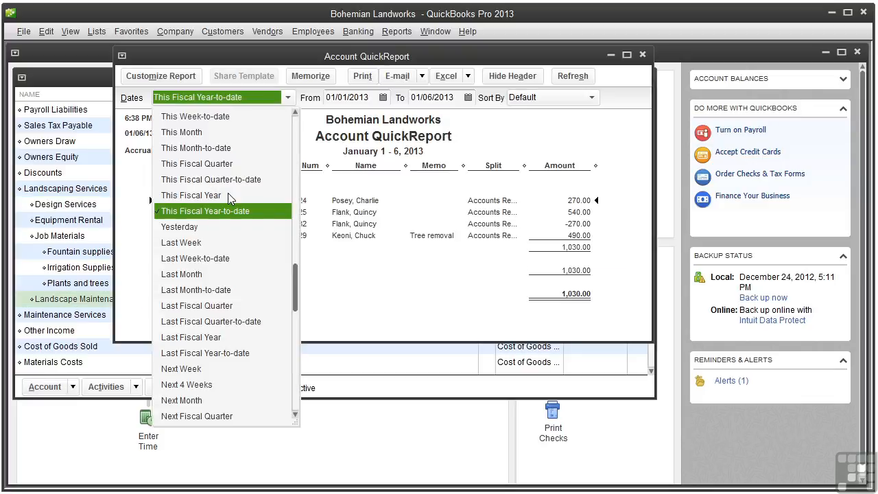
left_click(190, 195)
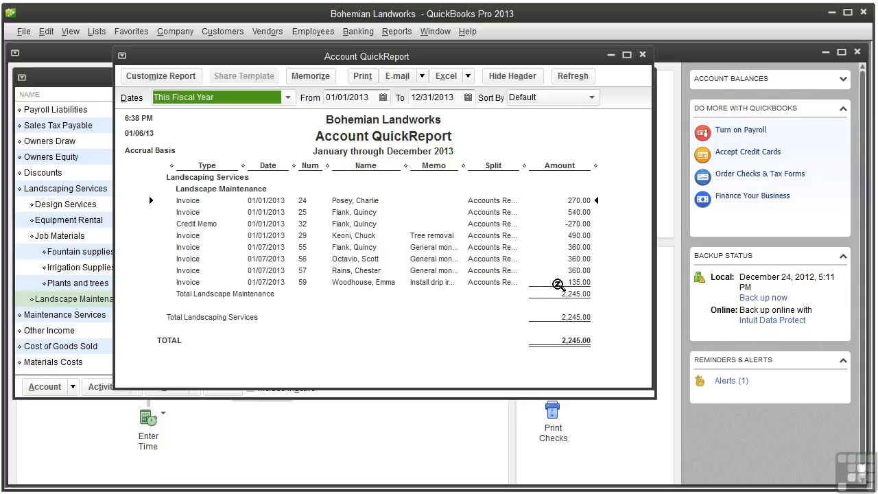
left_click(644, 56)
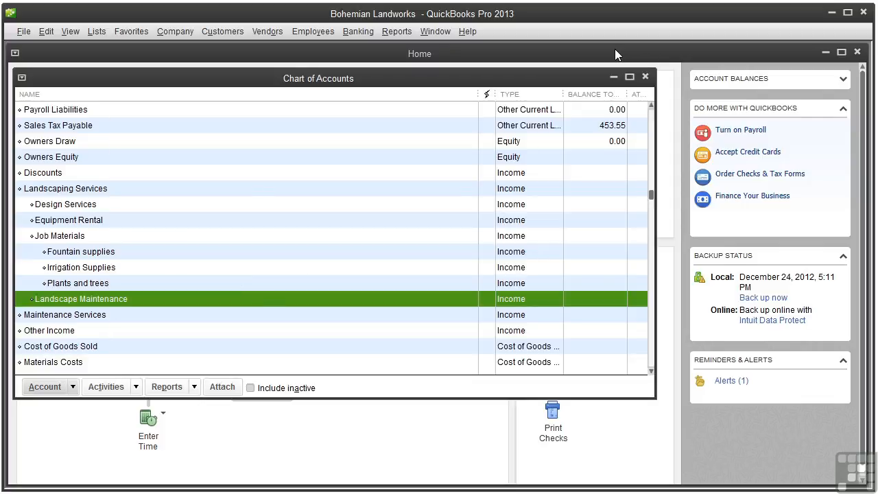
- Check the new invoice's sales tax entry in the Sales Tax Payable register, and close the register
double_click(210, 131)
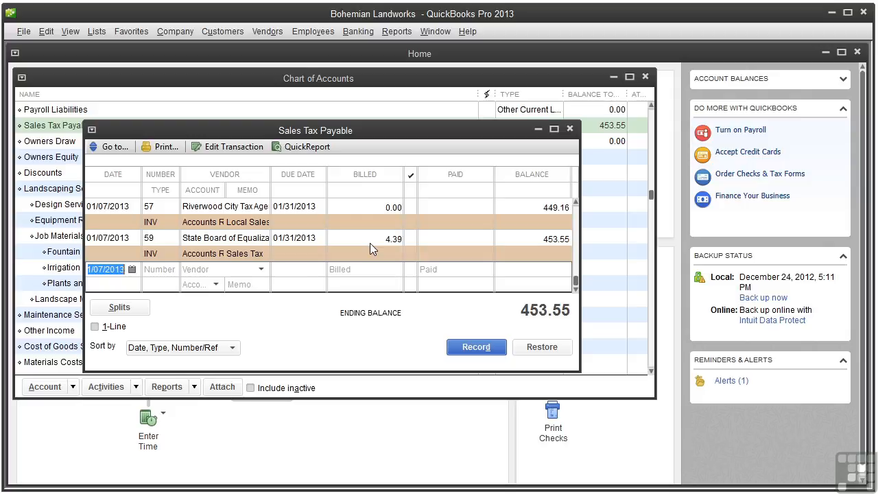
left_click(570, 129)
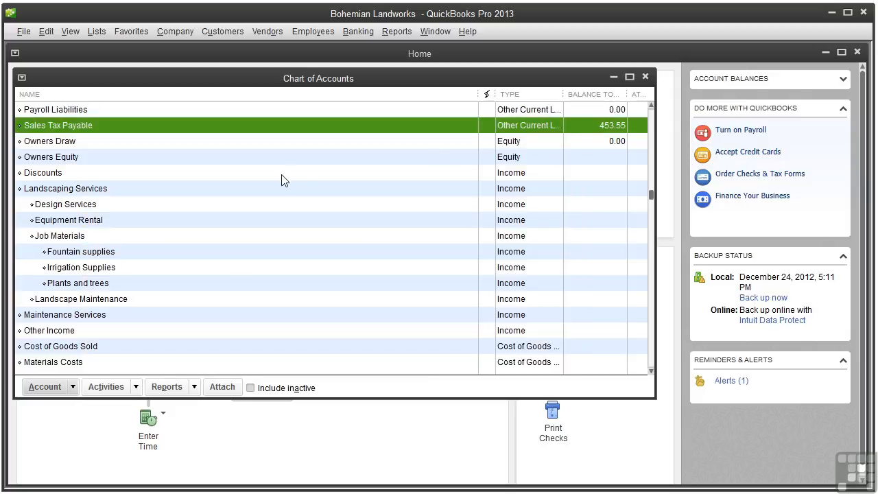
- View the Discounts account's QuickReport for This Fiscal Year to check the invoice's discount posting, and close the report and the chart of accounts
double_click(258, 174)
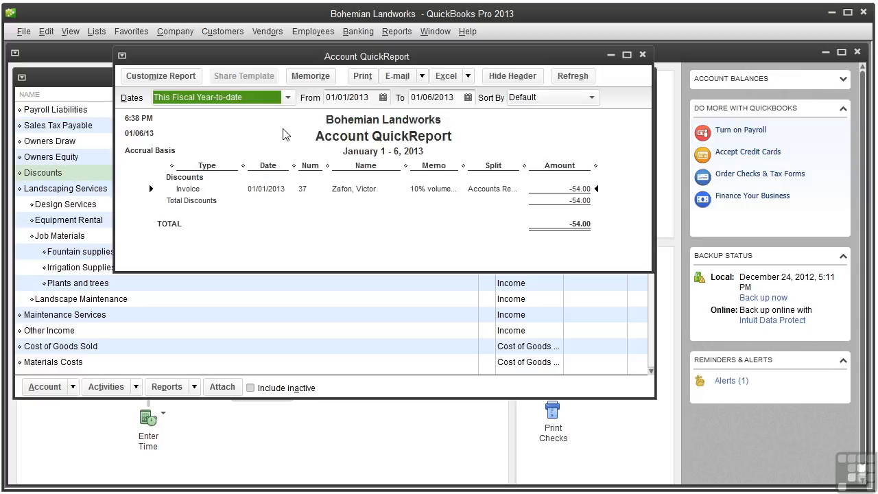
left_click(289, 100)
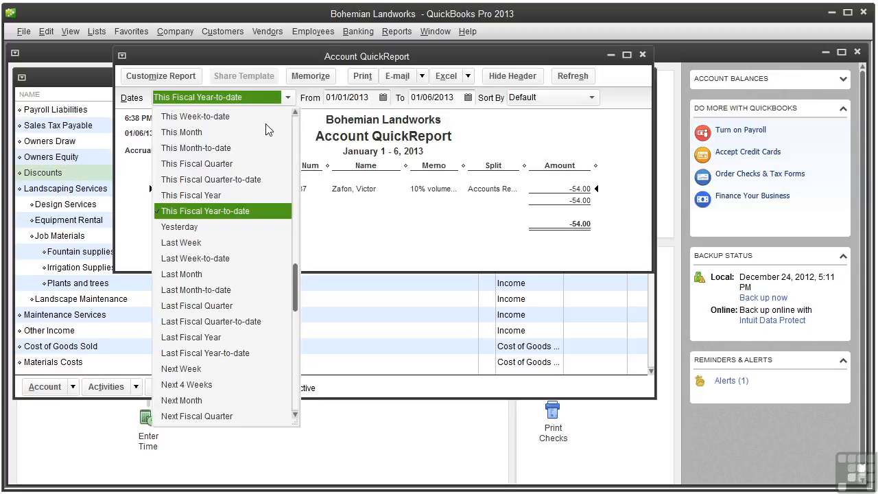
left_click(236, 192)
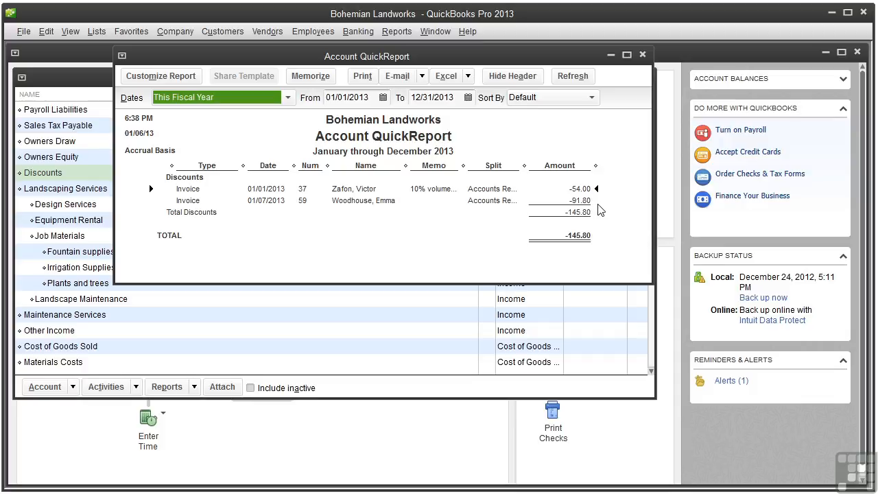
left_click(643, 55)
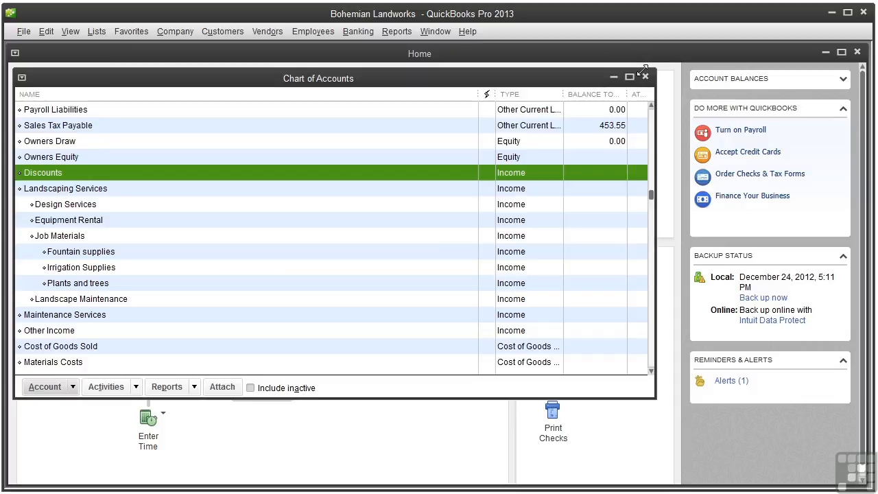
left_click(645, 77)
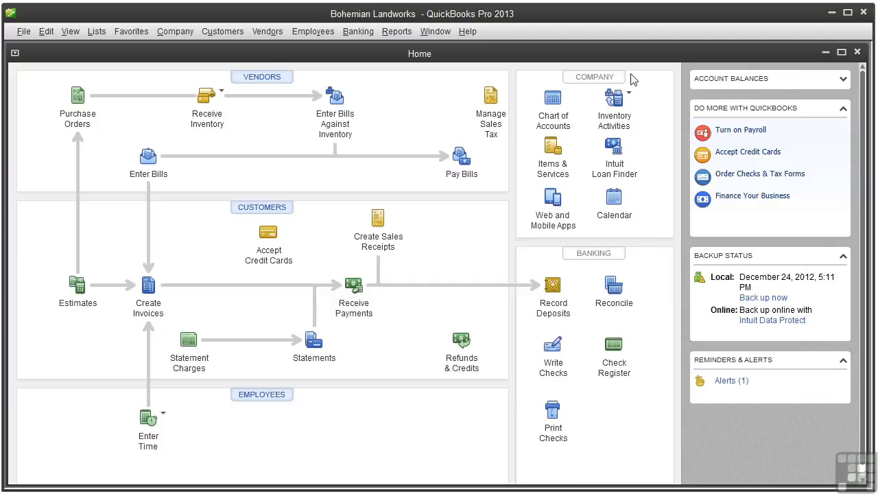